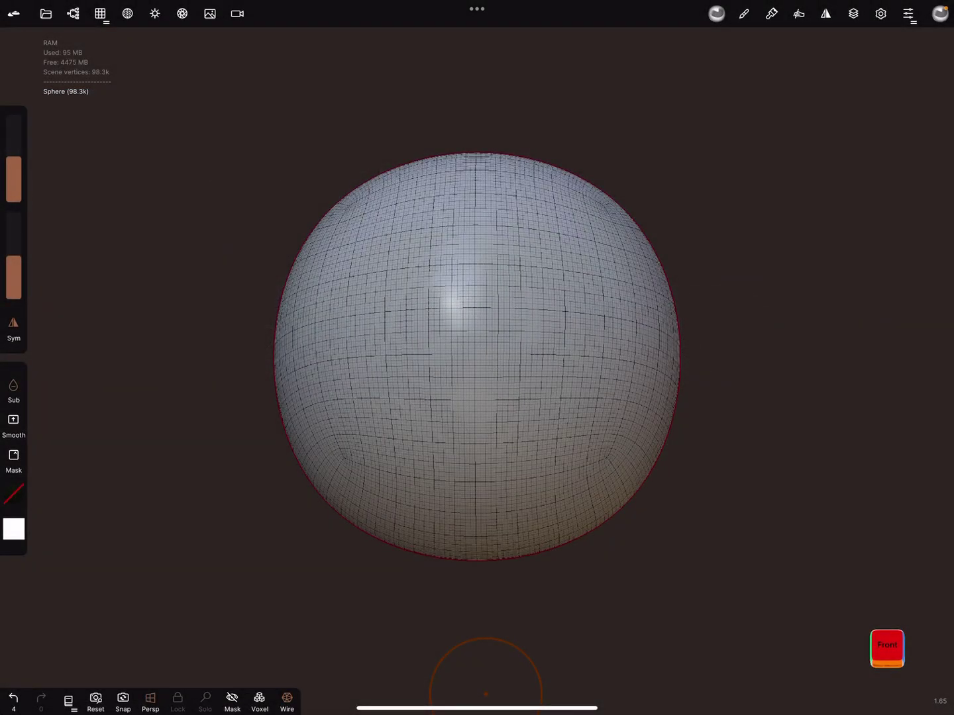
Open the Background popover for the sphere scene from the top toolbar
left_click(209, 13)
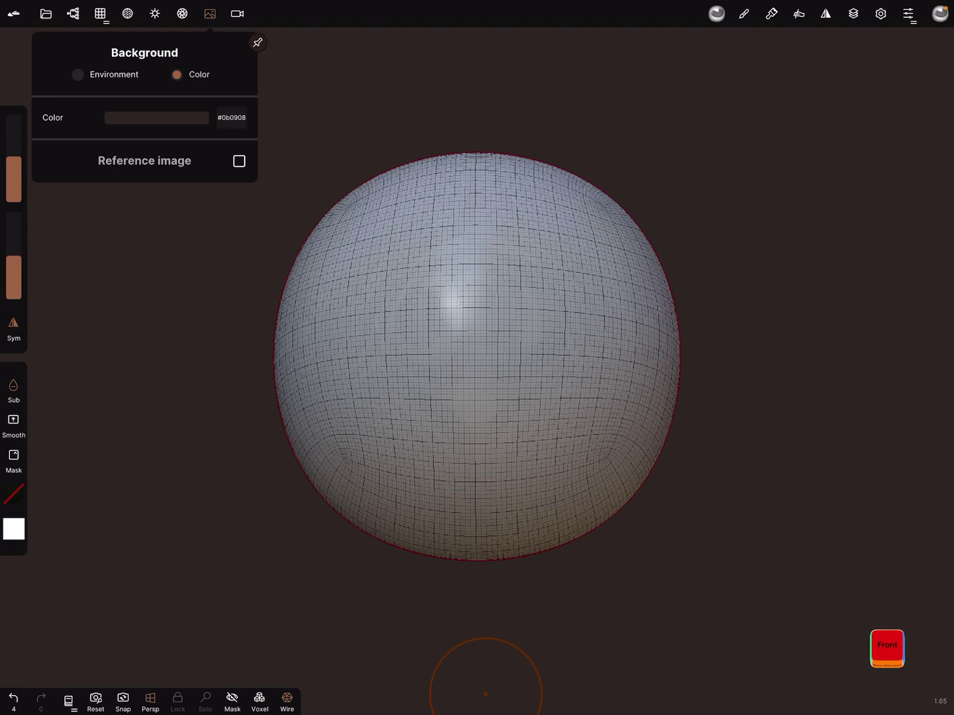
Enable a reference image using the Schoko Drink carton photo, with overlay at 0.578
left_click(239, 161)
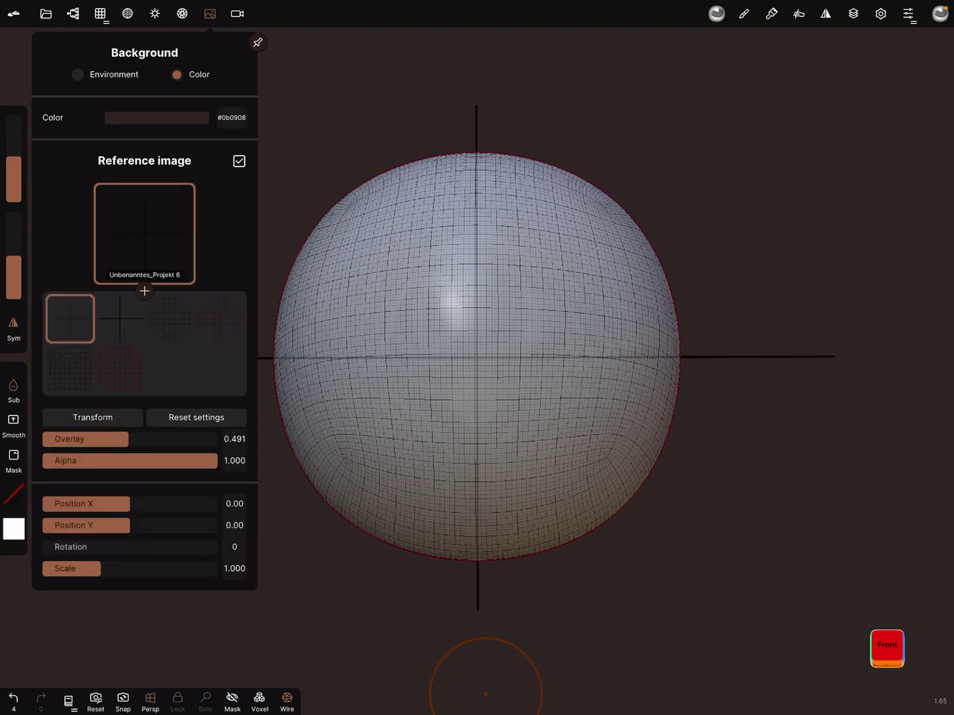
left_click(144, 290)
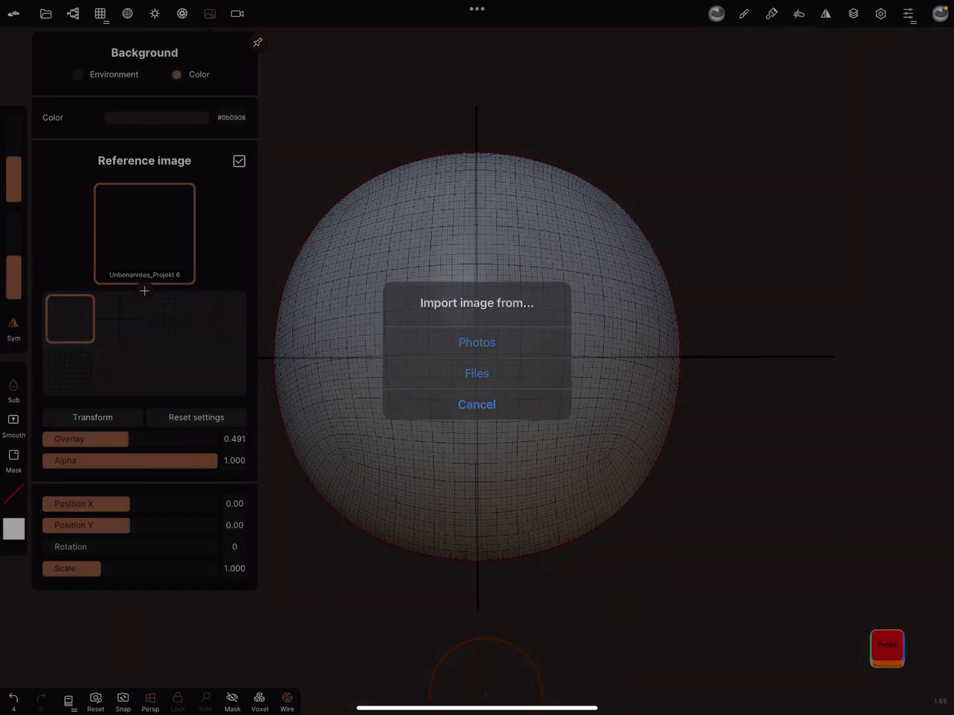
left_click(477, 341)
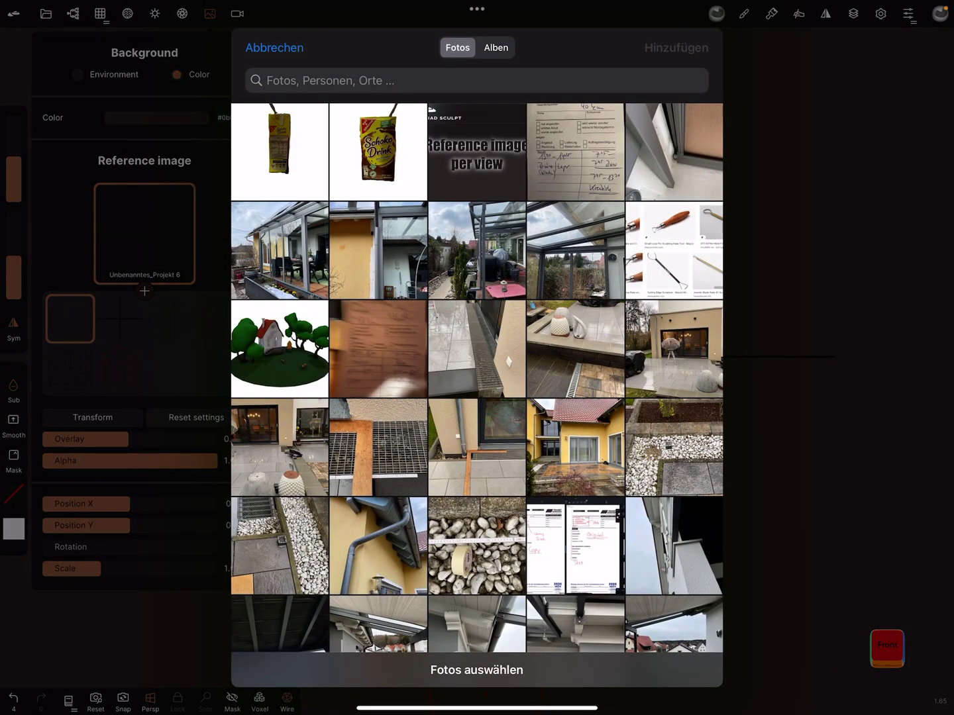
left_click(378, 152)
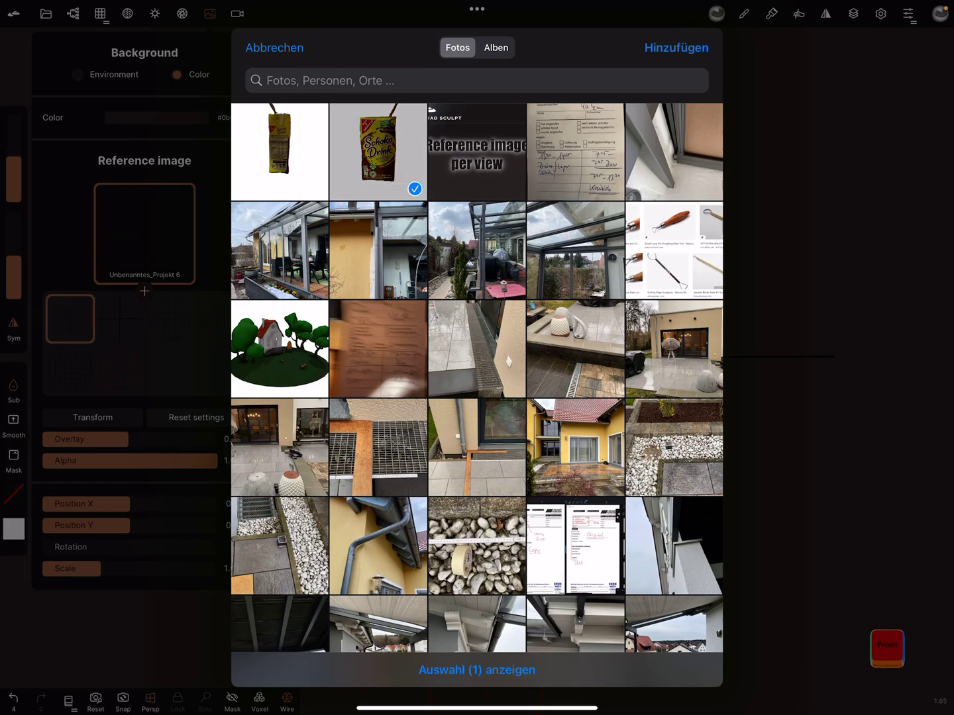
left_click(676, 47)
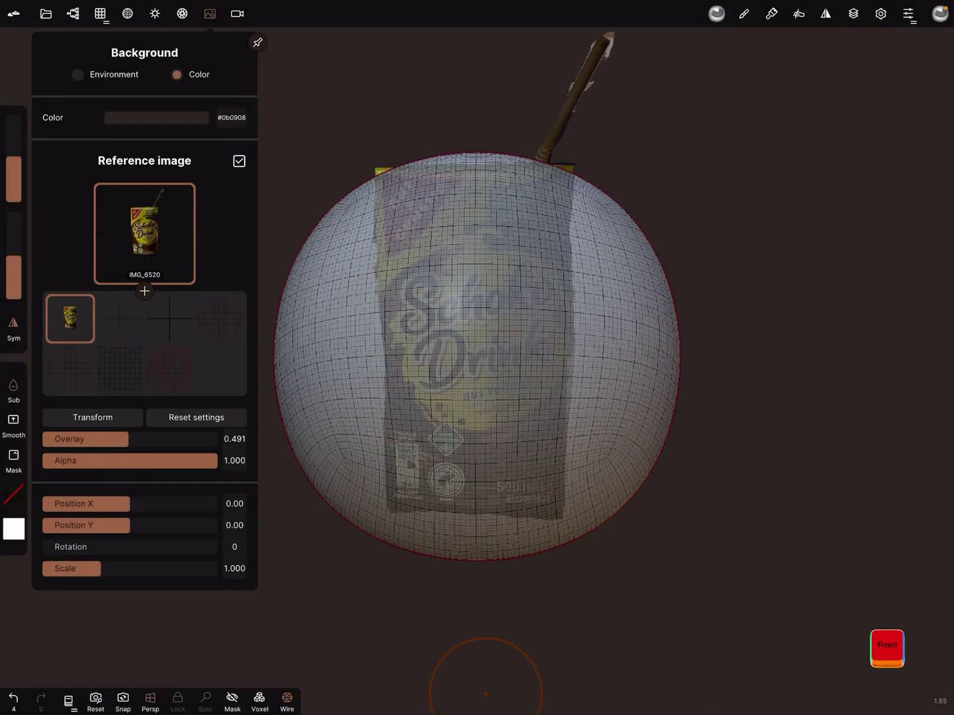
mouse_move(128, 439)
left_mouse_down()
mouse_move(85, 439)
mouse_move(144, 438)
left_mouse_up()
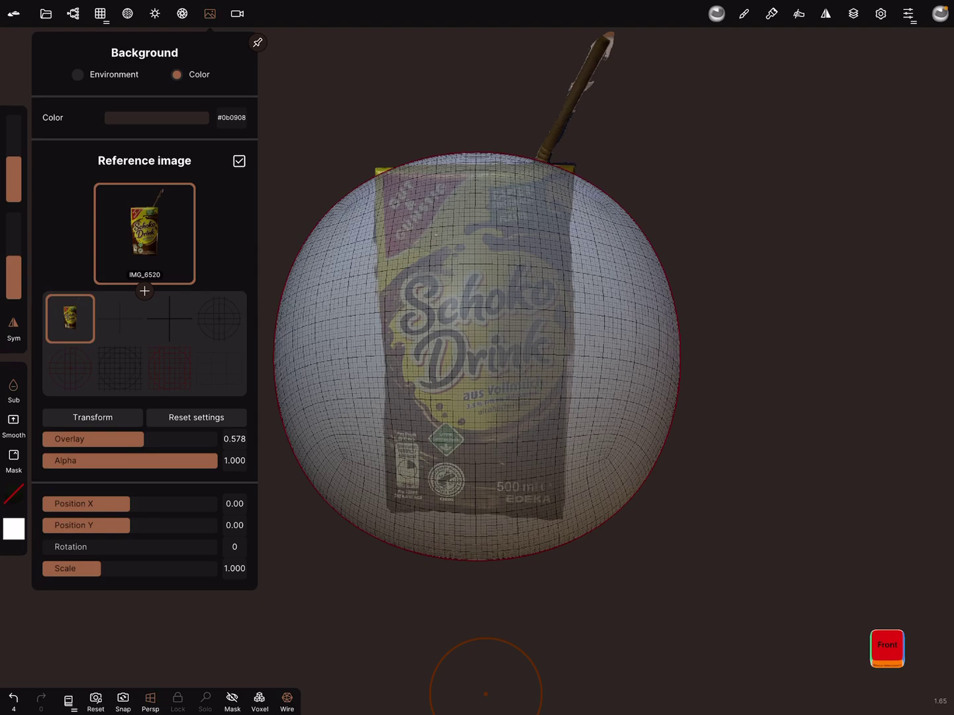
left_click(237, 13)
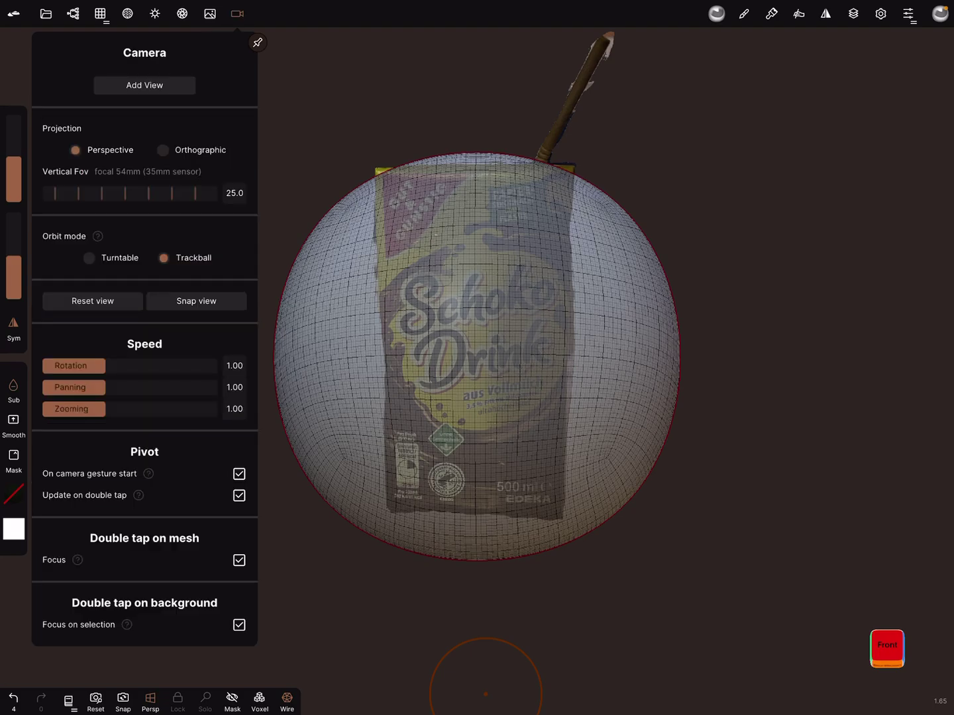
Add the current front view as a camera view and rename it 'Front'
left_click(144, 85)
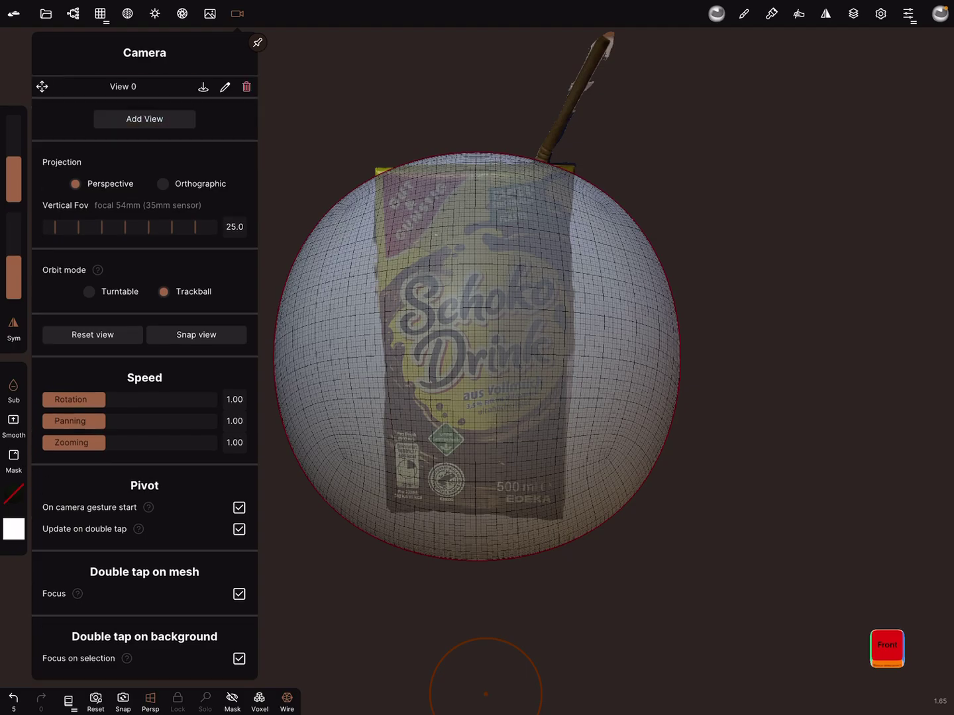
left_click(224, 87)
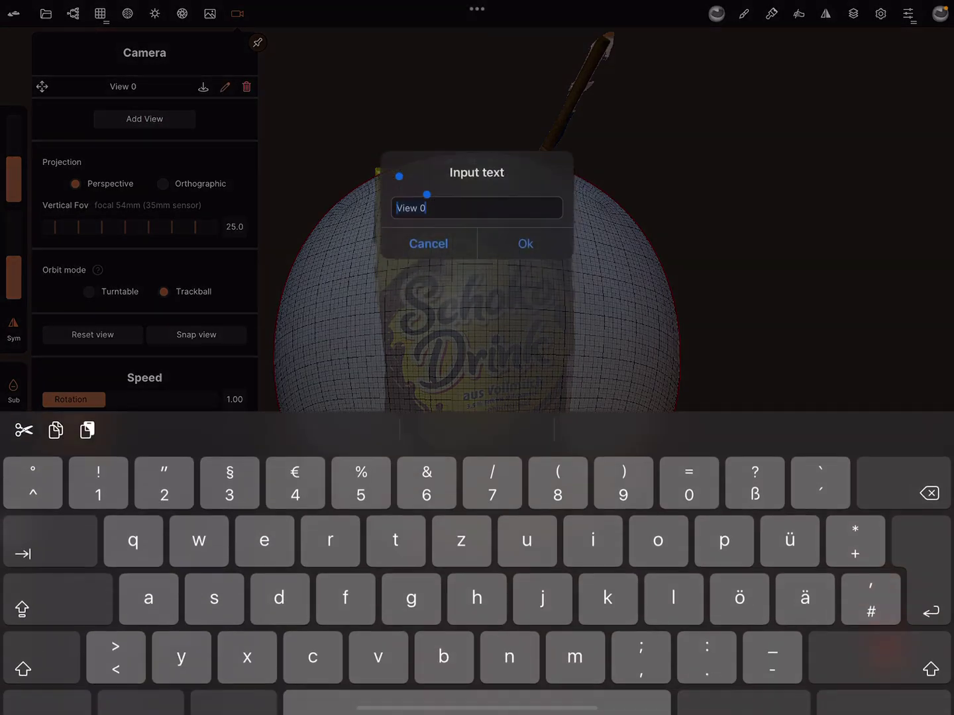
type("Fr")
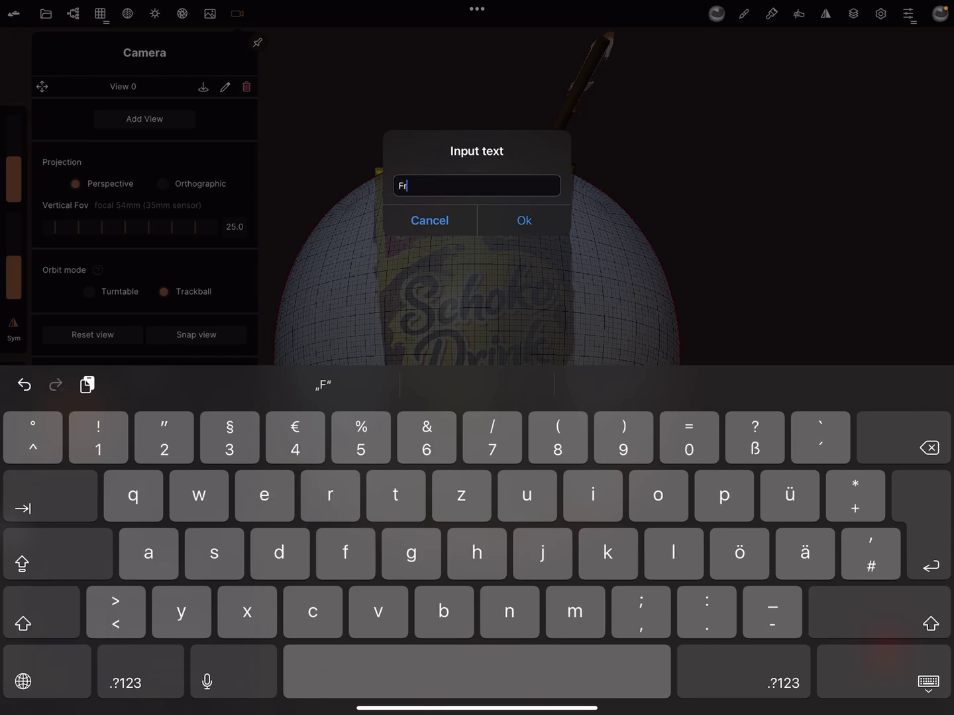
type("ont")
left_click(524, 219)
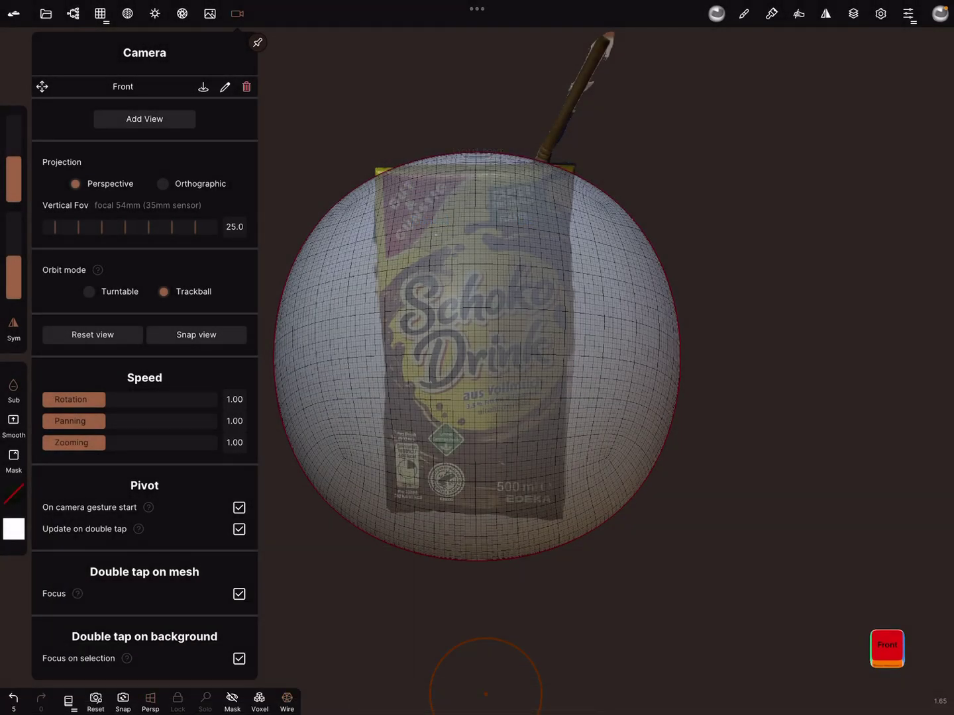
left_click(210, 14)
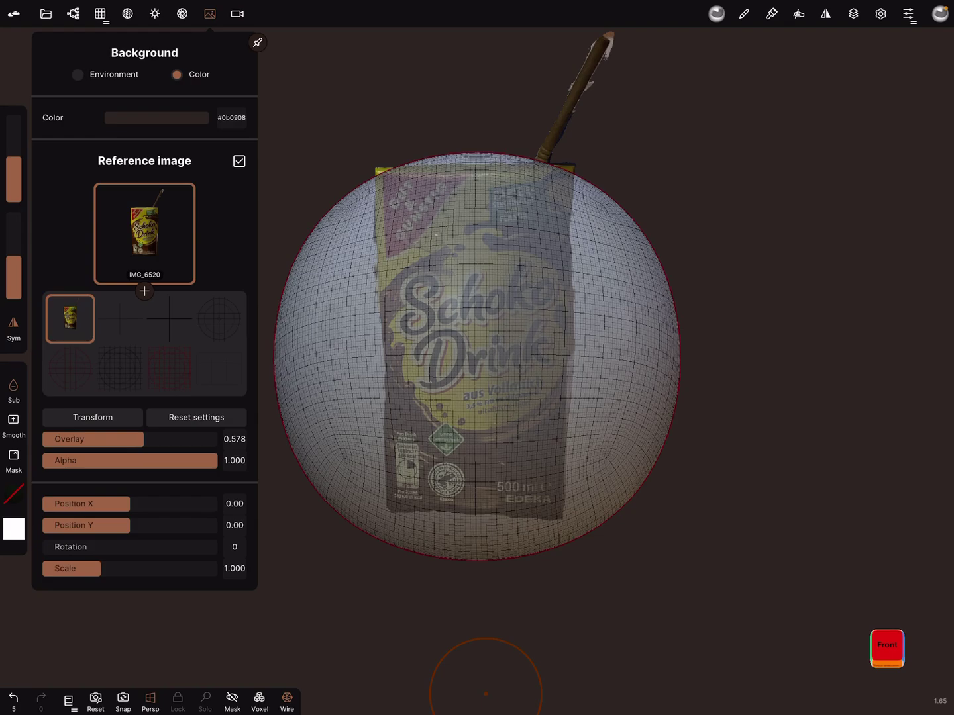
Orient the scene to the left view using the view cube
left_click(485, 693)
left_click_drag(805, 648, 817, 650)
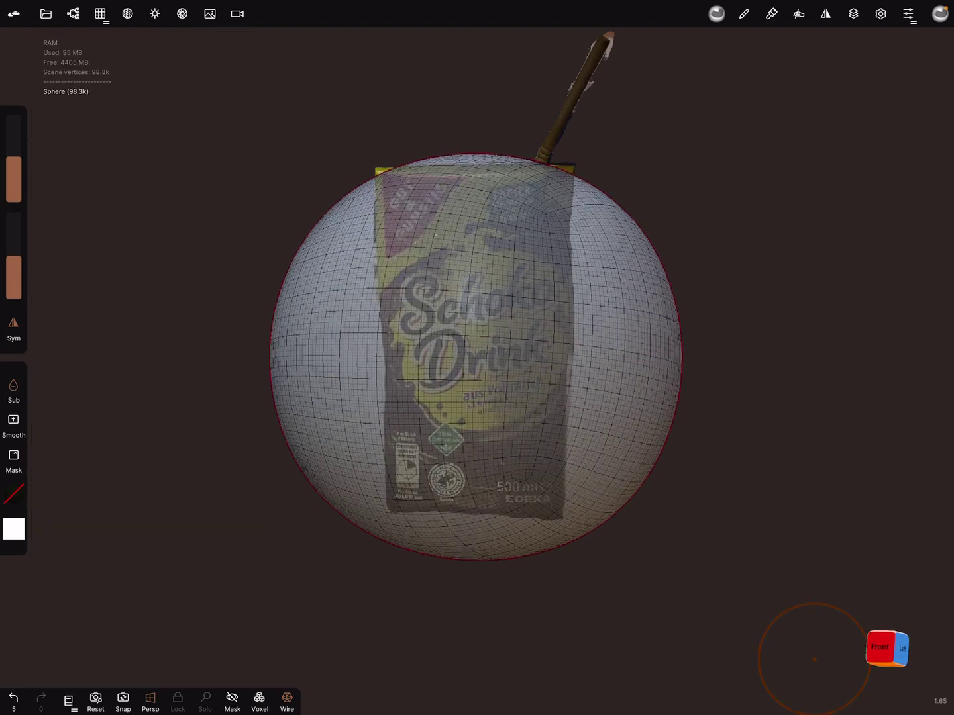
left_click(898, 649)
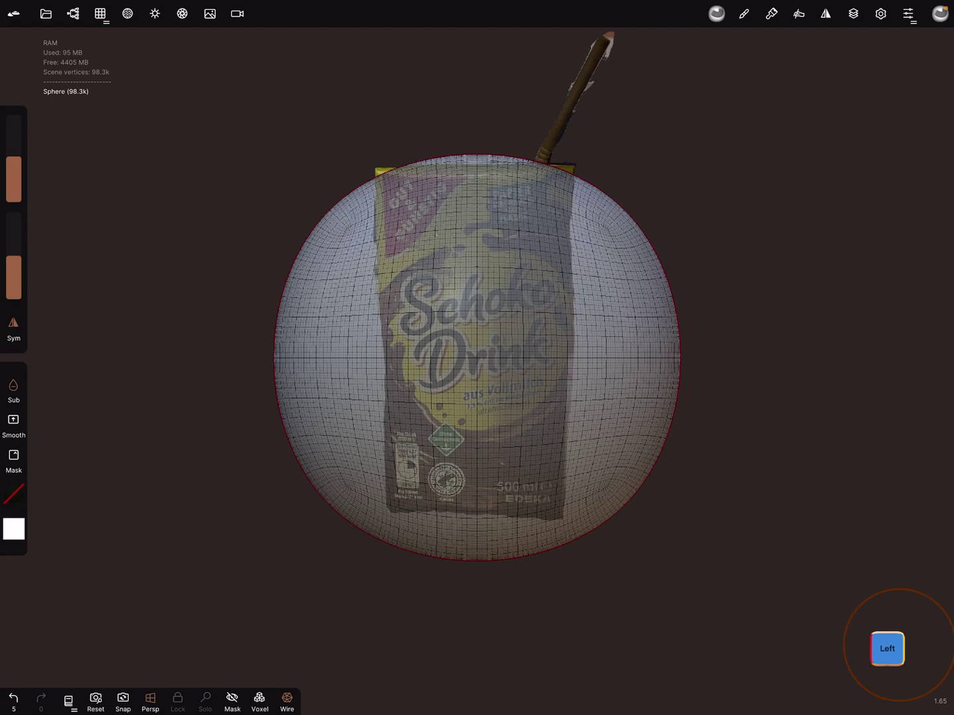
Begin importing a second reference image from the photo library
left_click(209, 14)
left_click(145, 290)
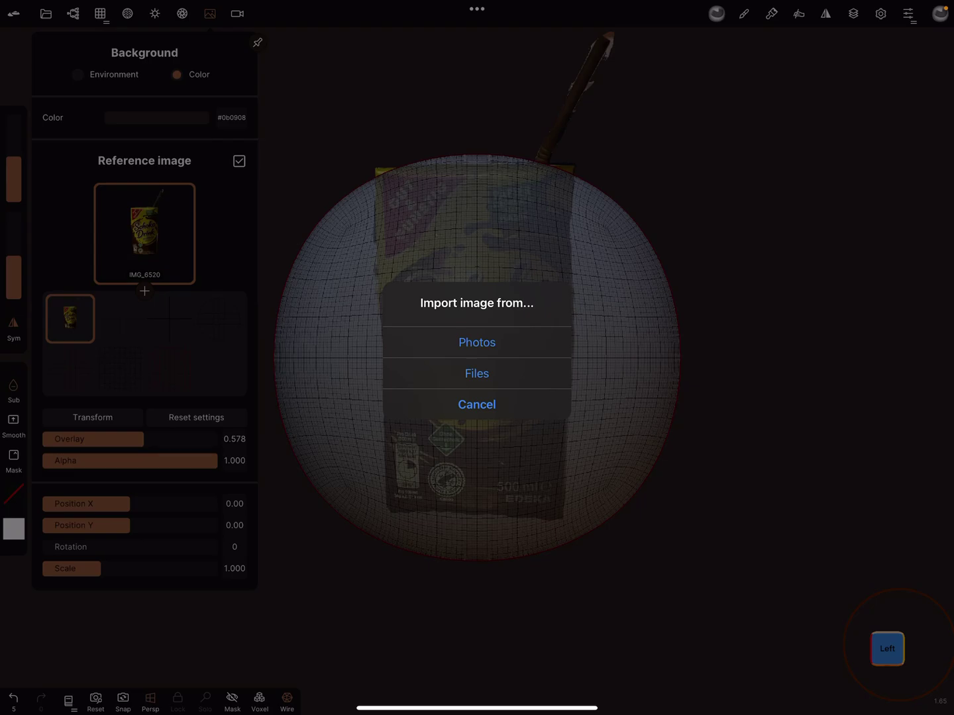
left_click(476, 341)
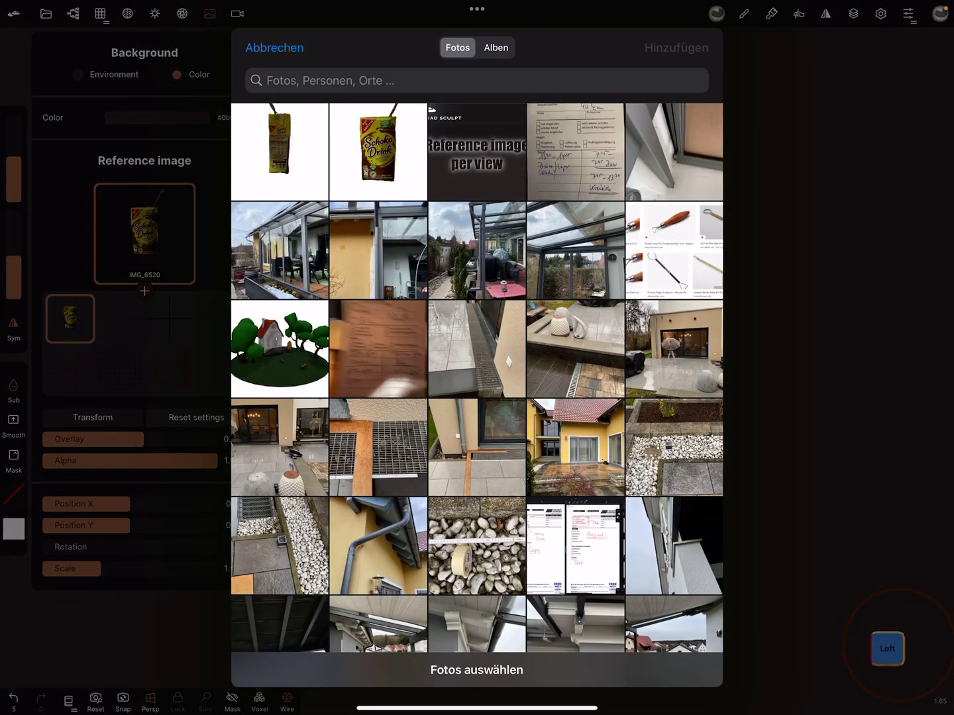
Add the carton's side photo as the reference image, shifted slightly off centre
left_click(280, 151)
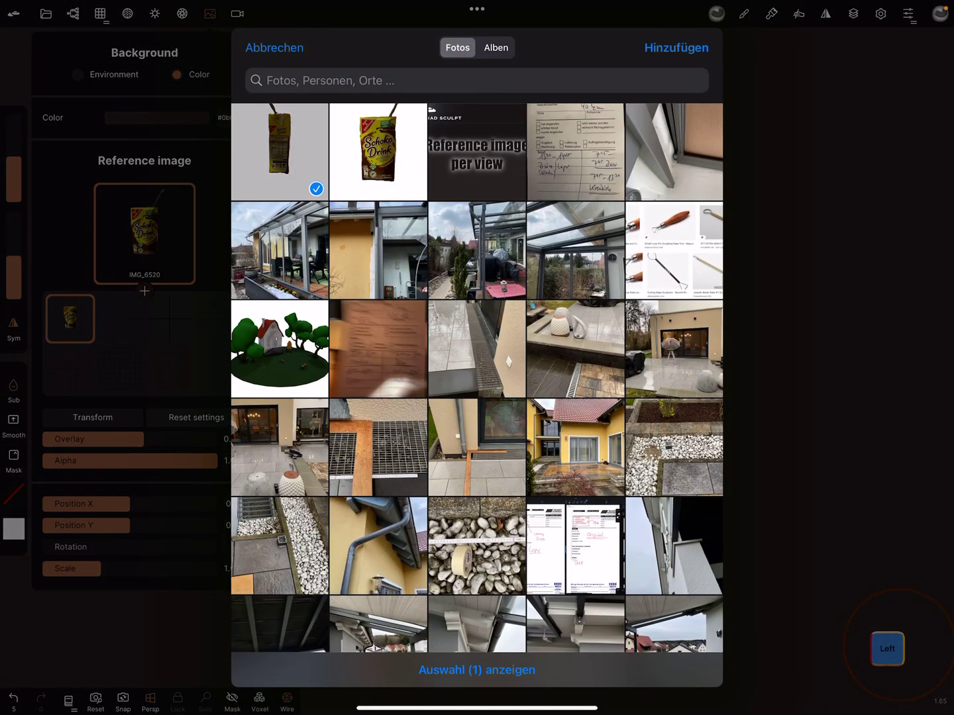
left_click(676, 47)
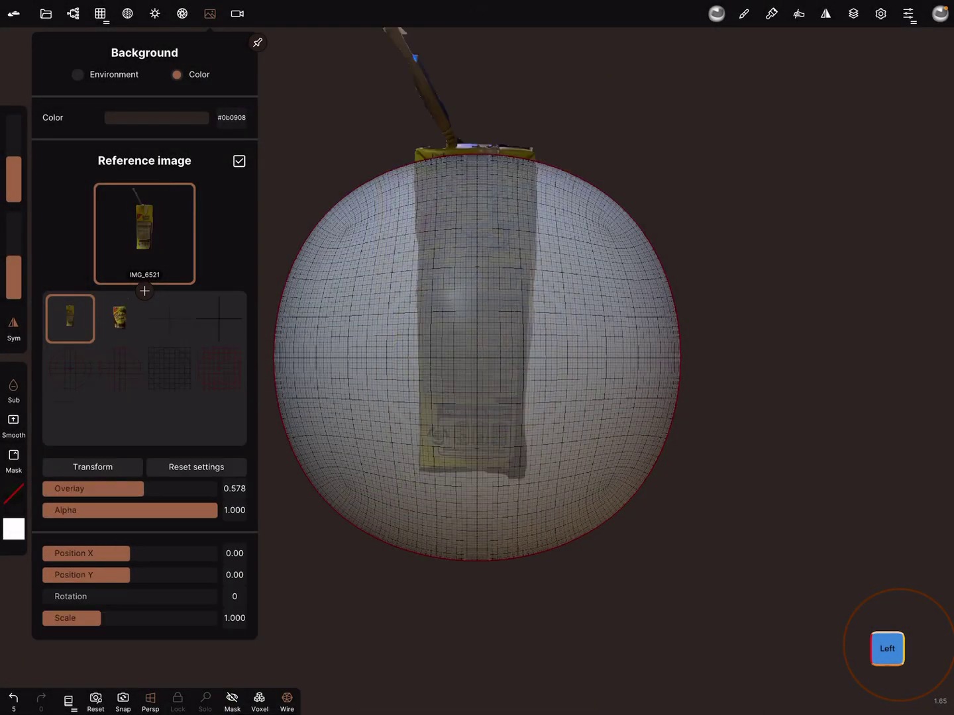
left_click_drag(130, 553, 115, 574)
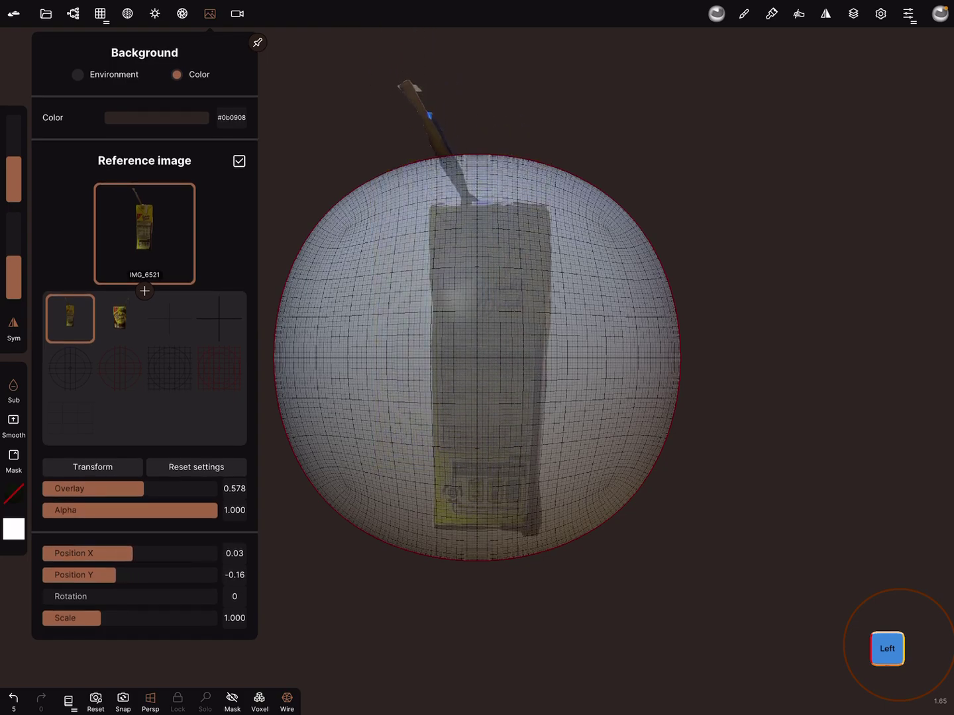
left_click(236, 14)
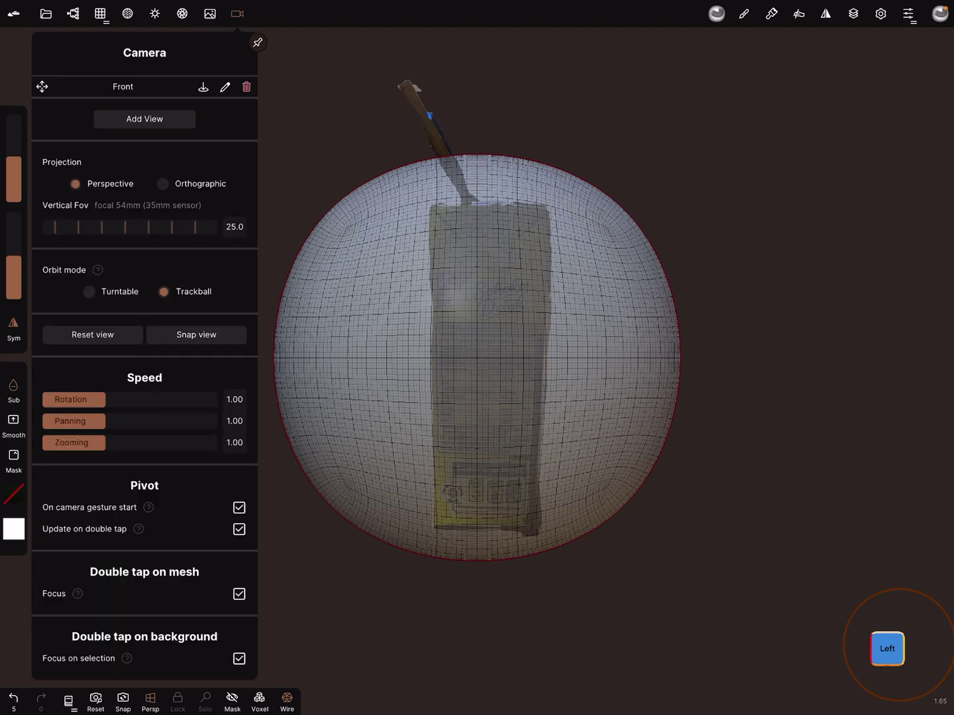
Add a second camera view from the left and name it 'Left'
left_click(144, 118)
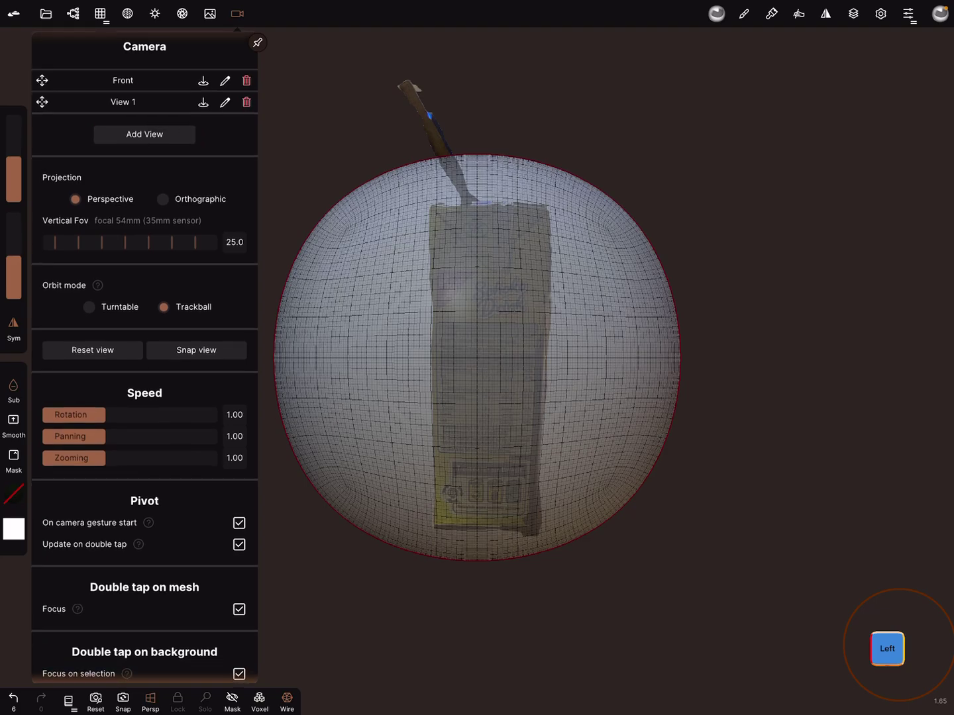
left_click(224, 102)
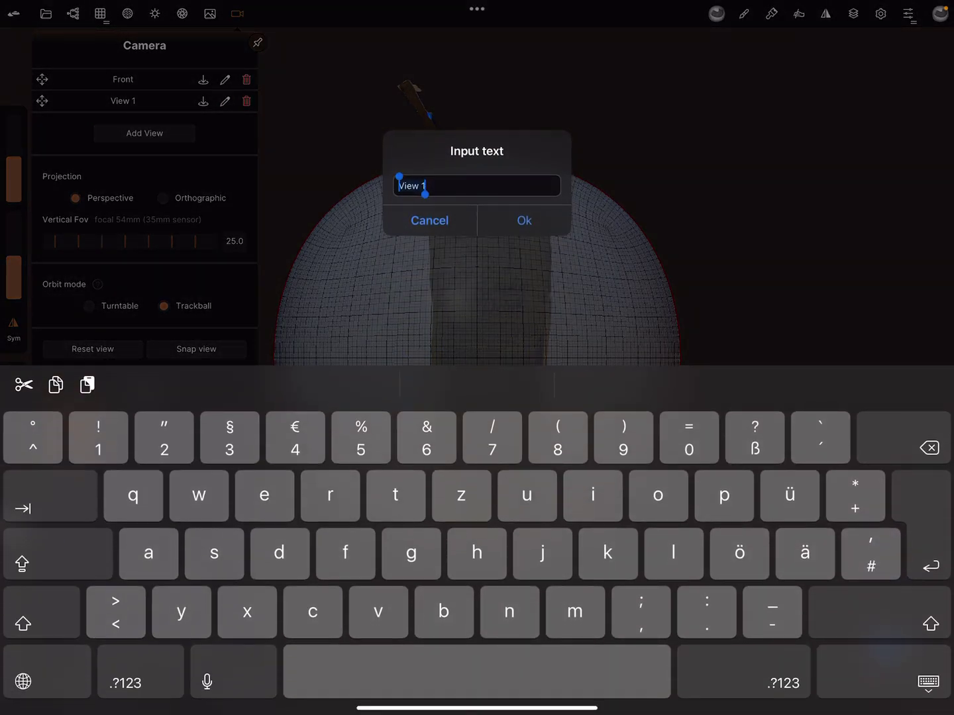
left_click(880, 619)
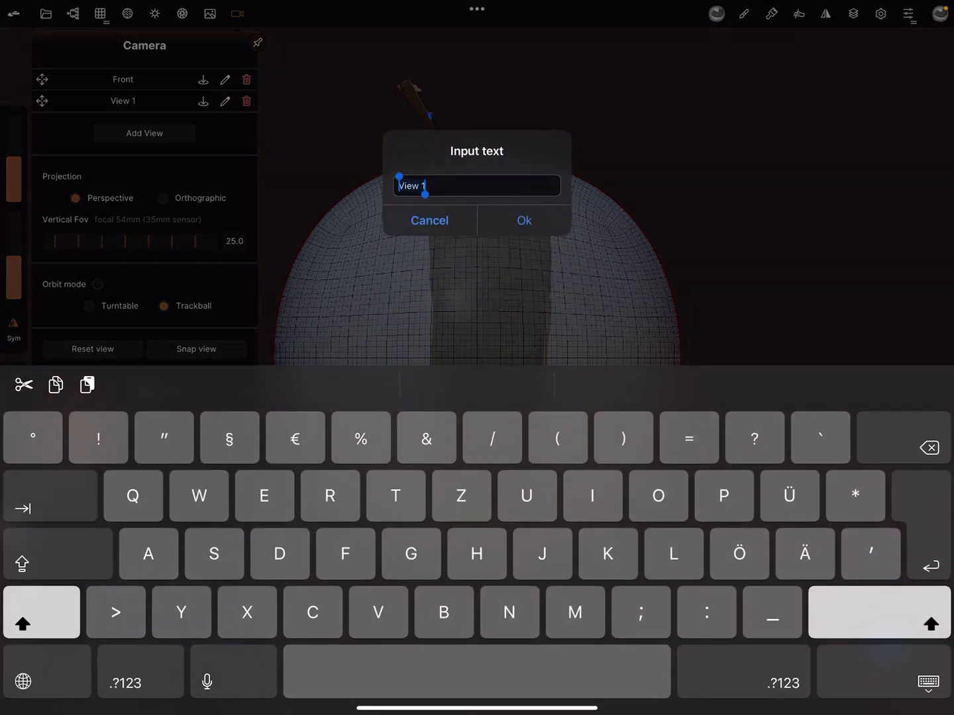
type("Left")
left_click(524, 220)
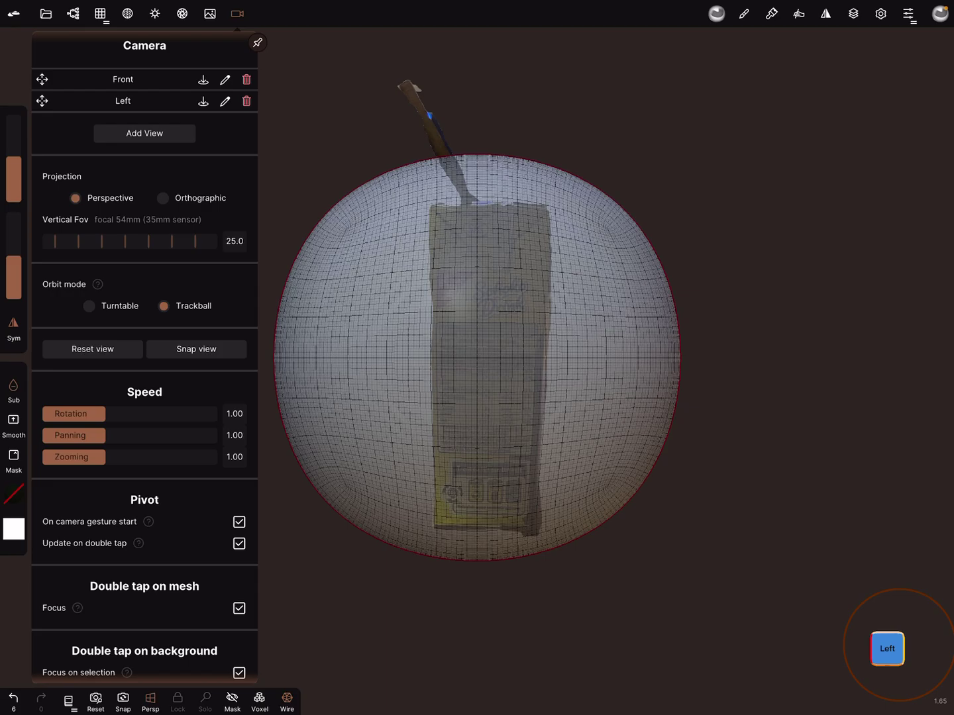
Switch between the saved Front and Left views to check their photos
left_click(123, 79)
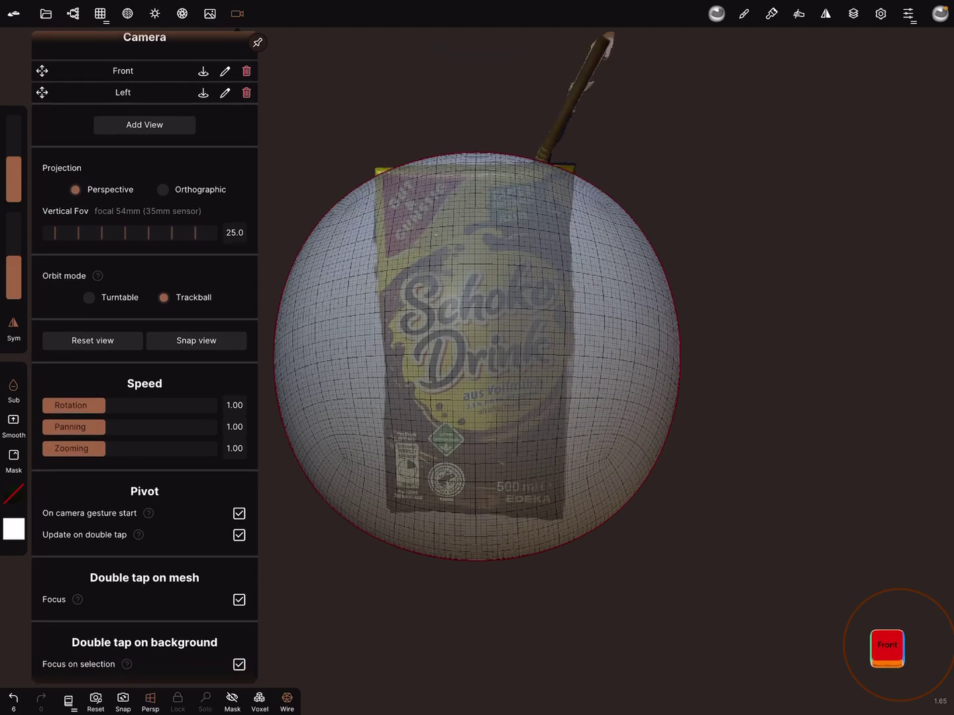
left_click(123, 93)
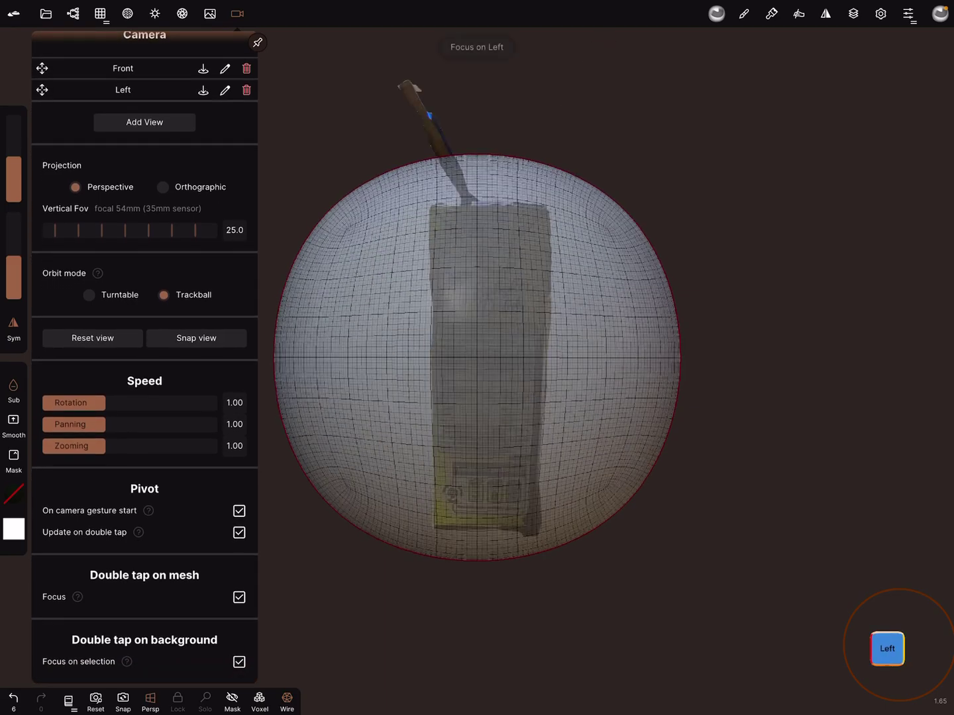
left_click(123, 70)
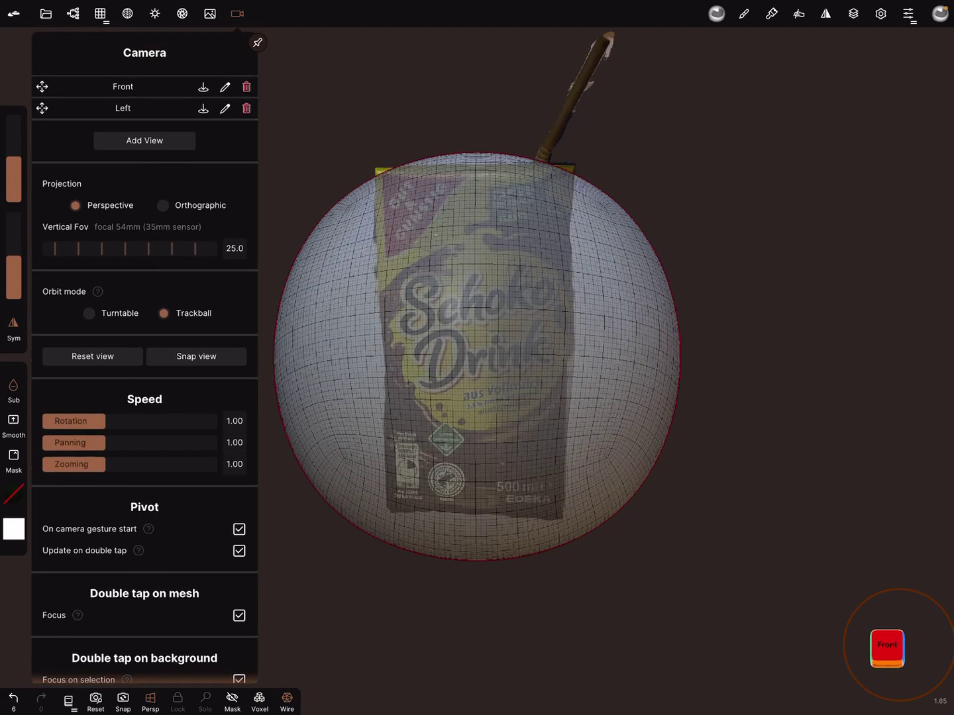
left_click(237, 13)
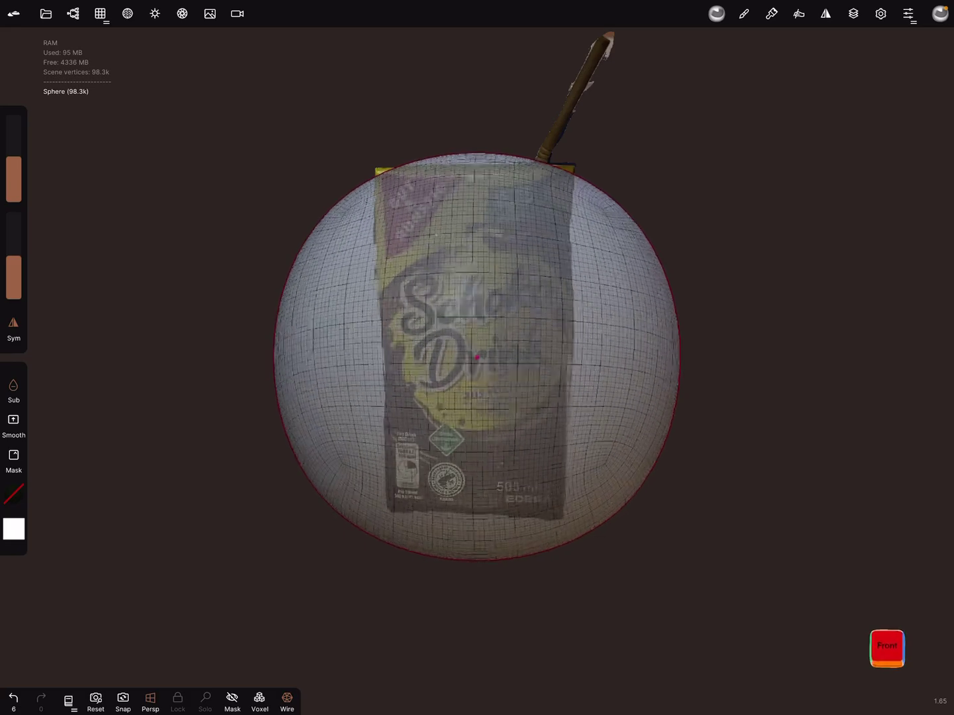
Orbit and pan away, then recall Front, Left, and finally Front again
left_click_drag(745, 335, 789, 313)
scroll(566, 478, "down", 5)
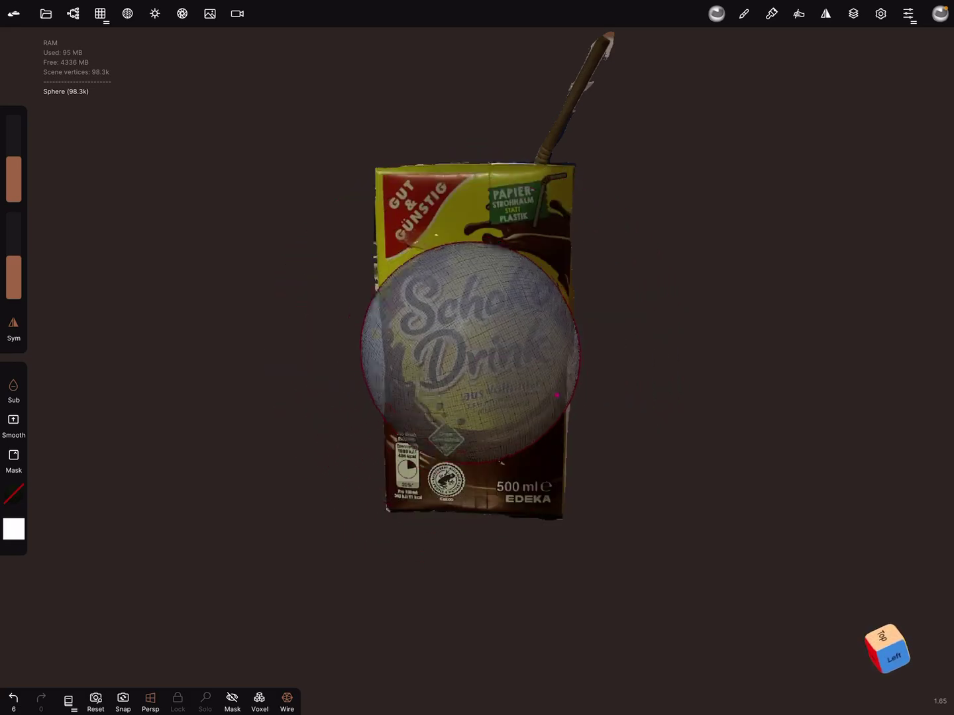
scroll(634, 424, "down", 2)
middle_click_drag(634, 424, 525, 306)
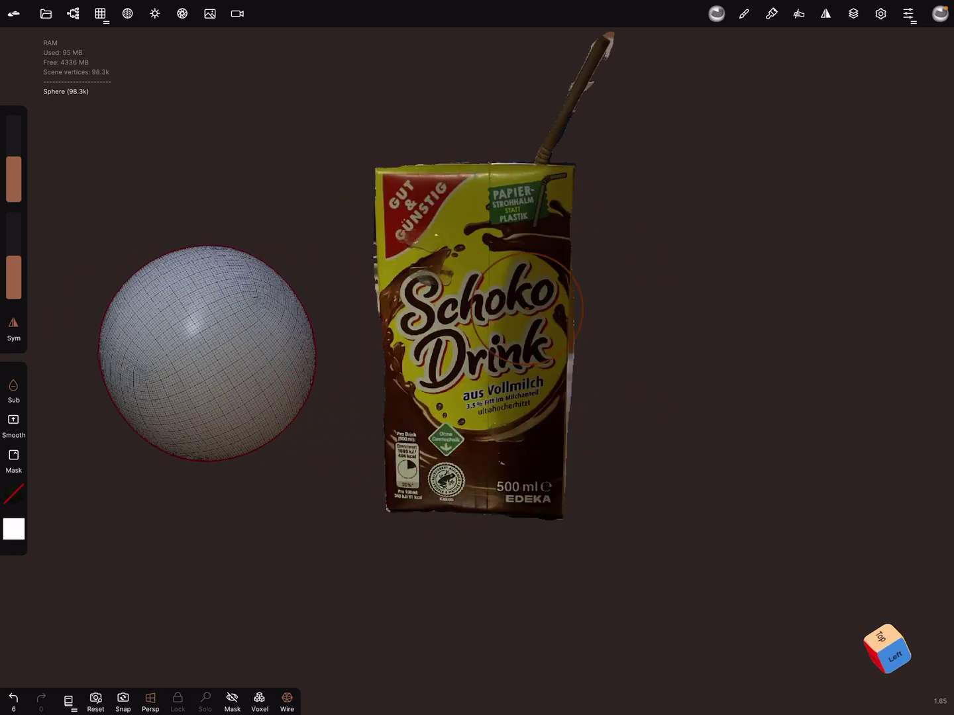
left_click(237, 14)
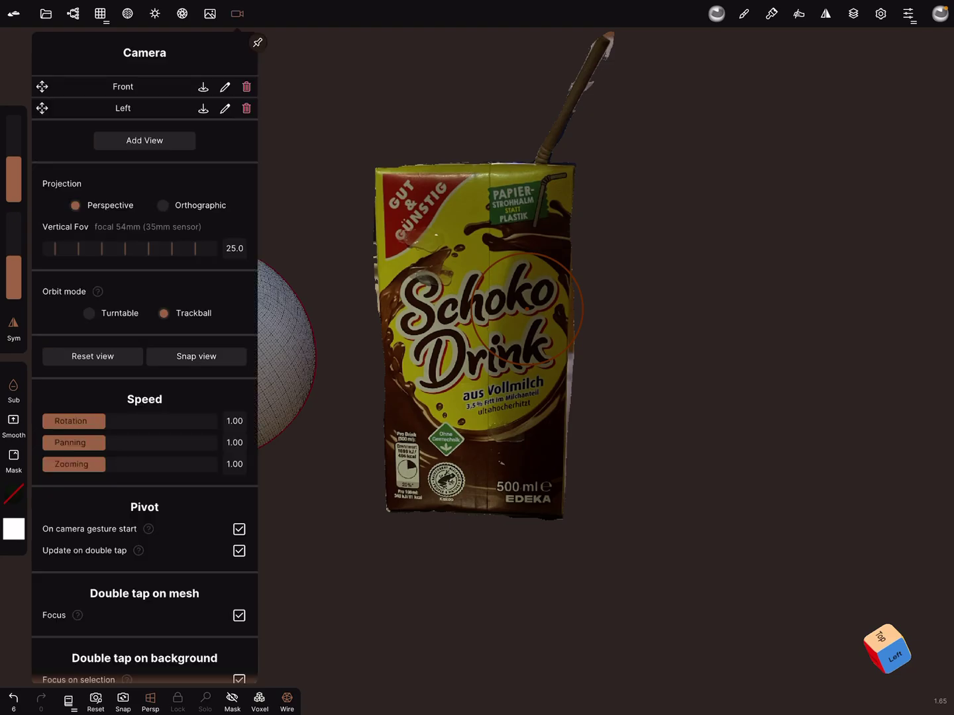
left_click(123, 87)
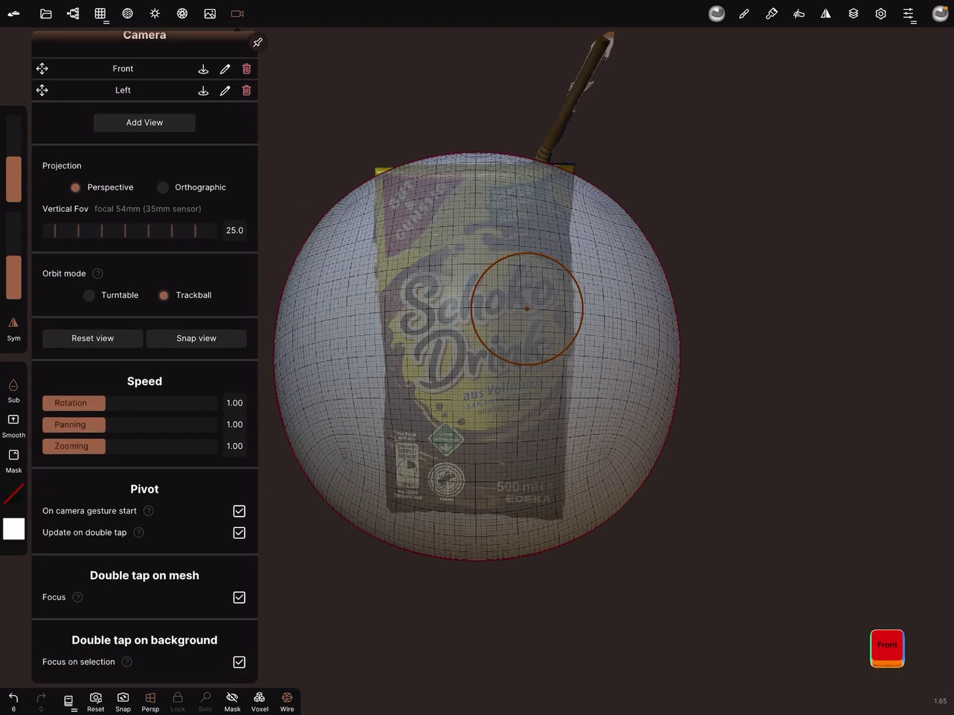
left_click(123, 91)
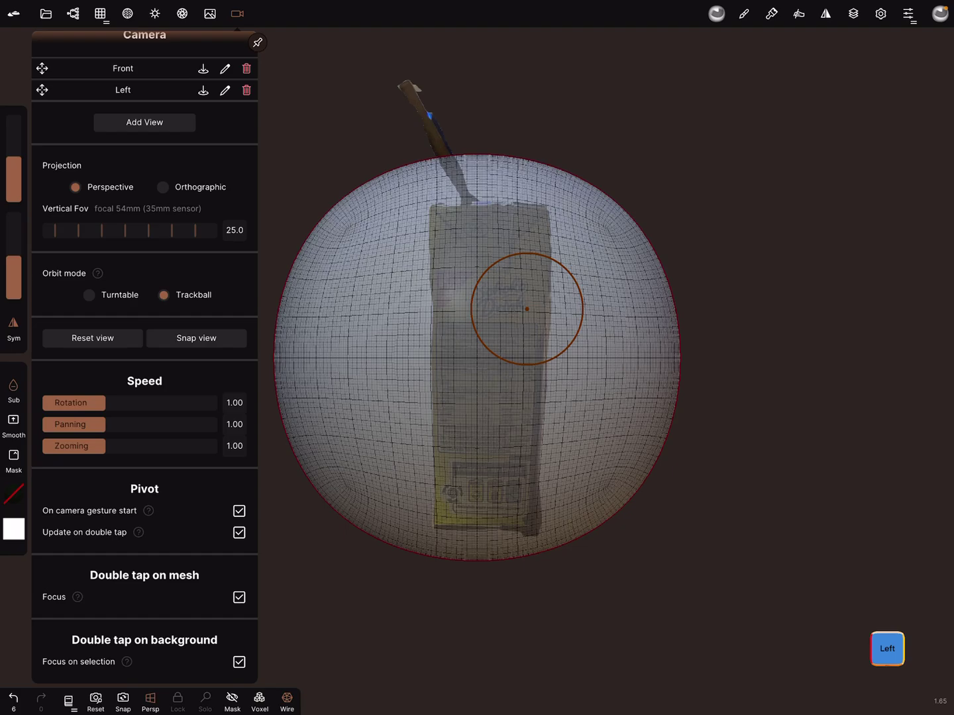
left_click(123, 69)
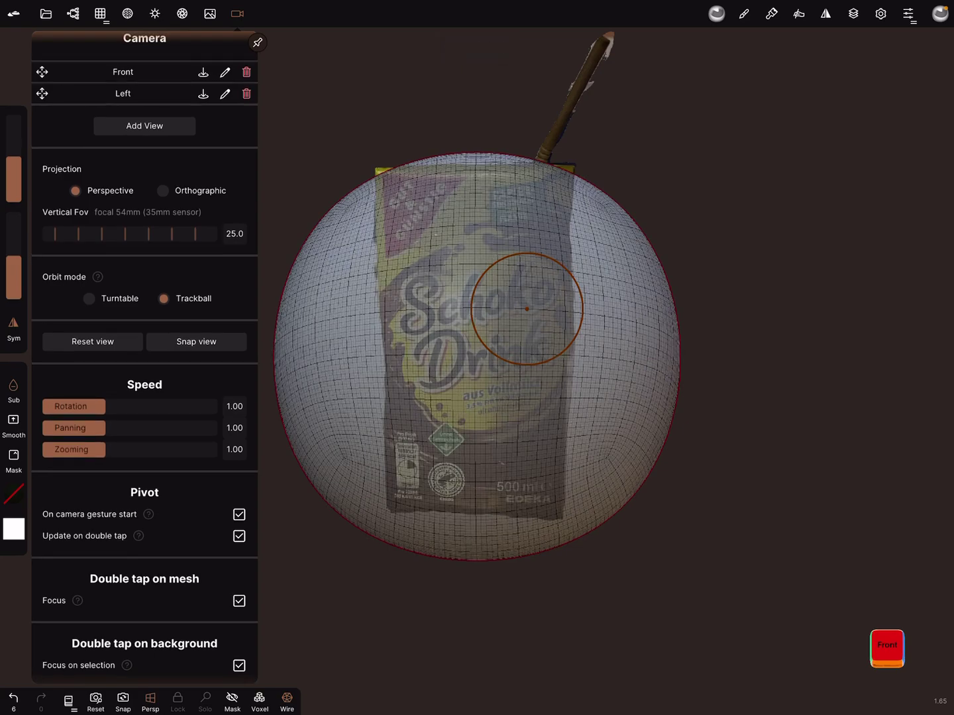